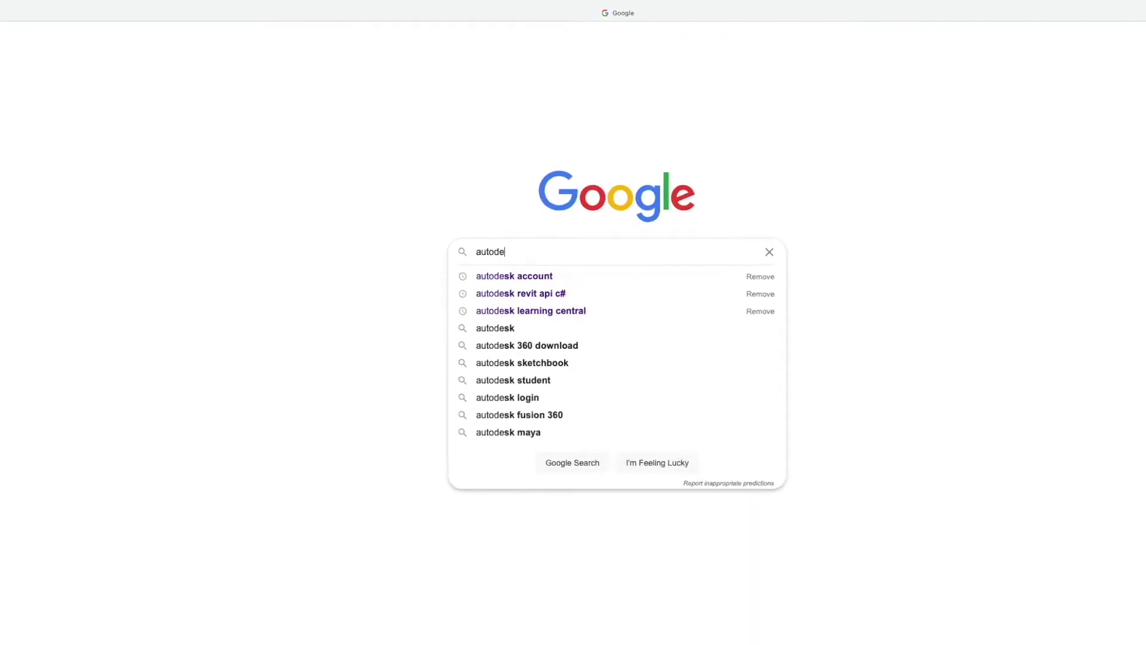
- Open Autodesk Account from the search results and sign in with email, password and verification code
key("Return")
left_click(114, 246)
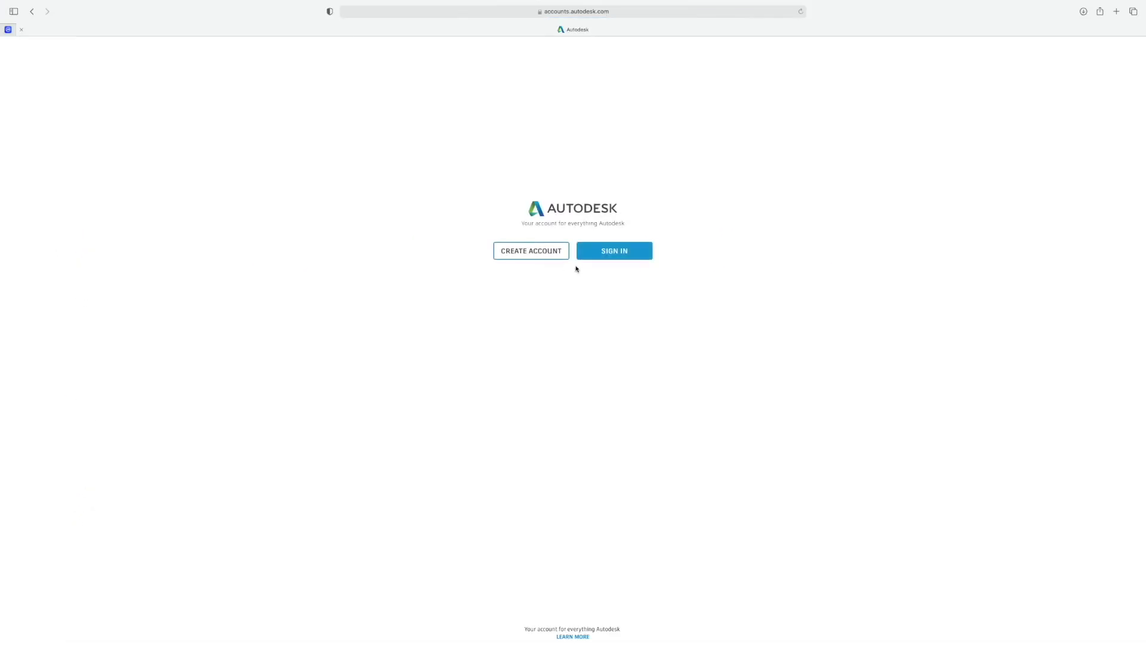
left_click(612, 250)
left_click(656, 158)
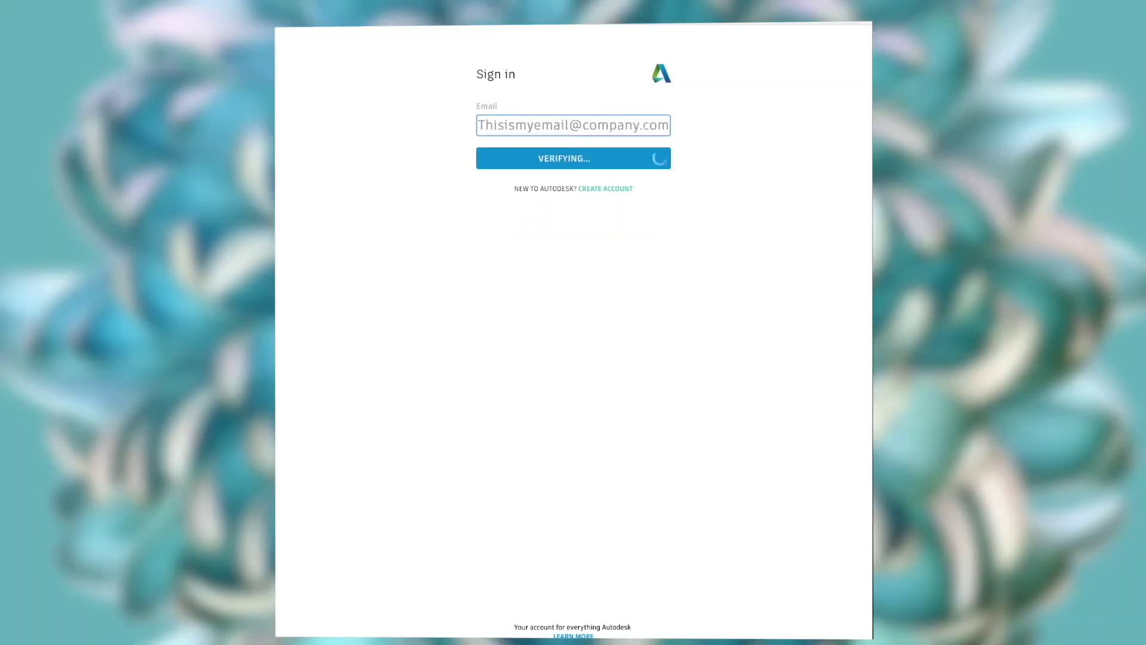
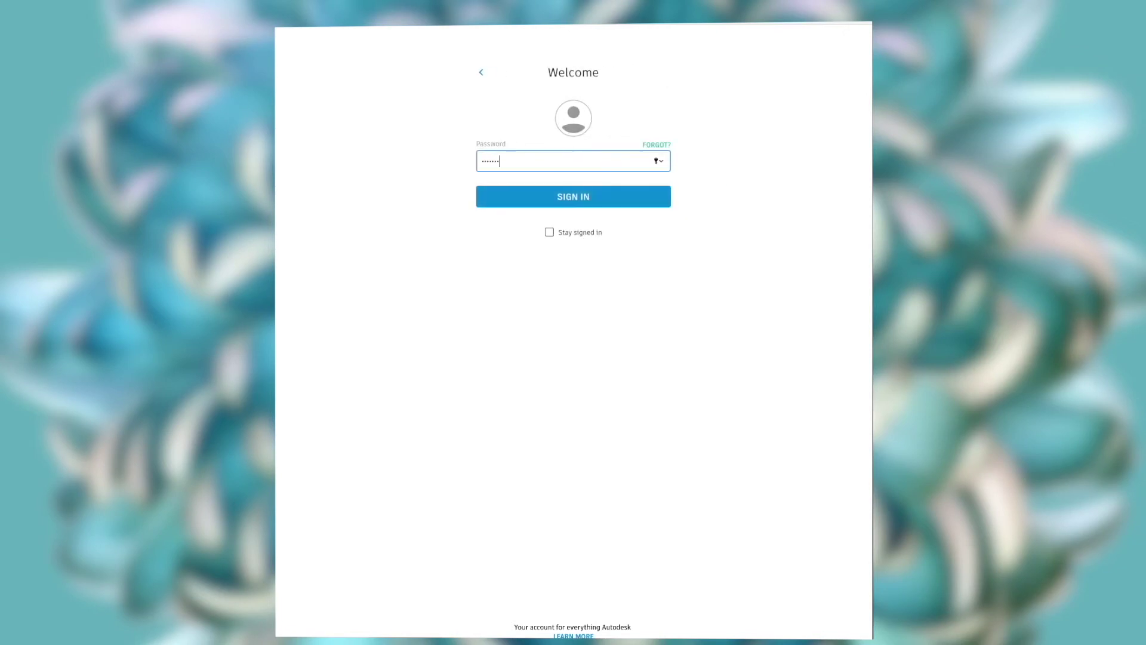
key("Return")
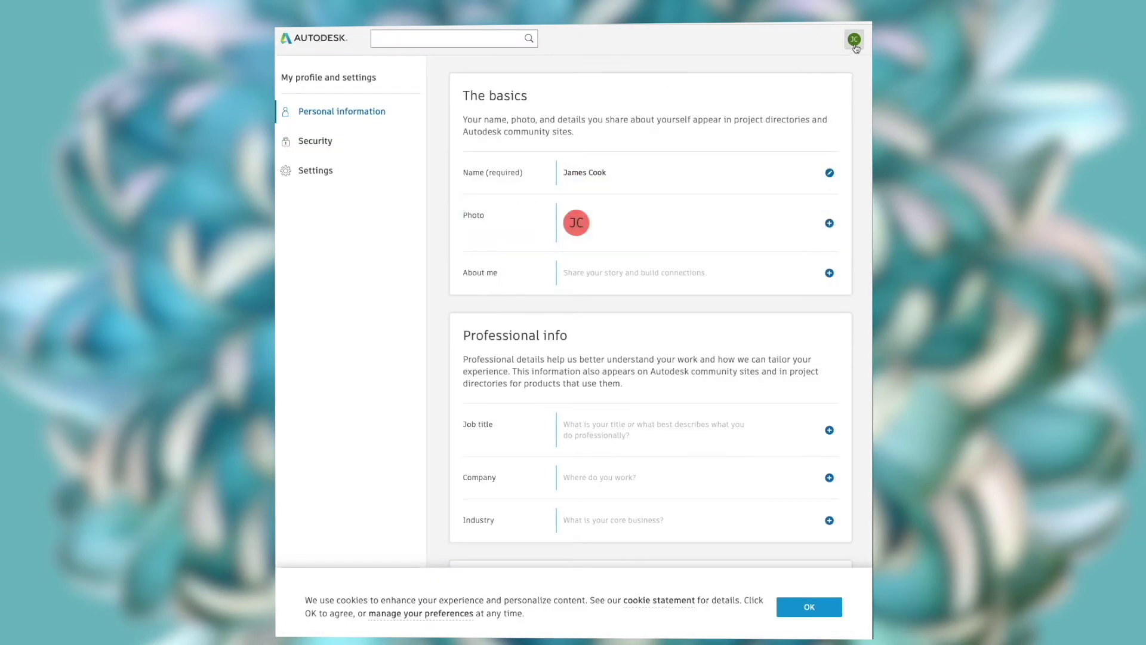
- Go to Products and Services from the account menu and open the Inventor Professional downloads
left_click(856, 47)
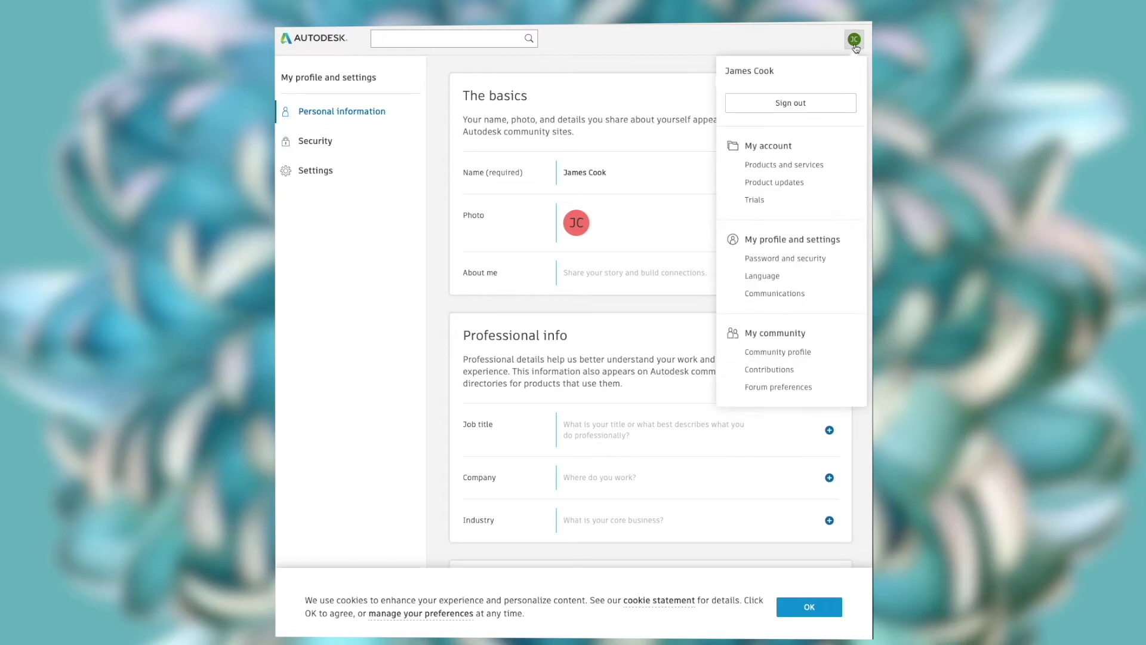
left_click(808, 166)
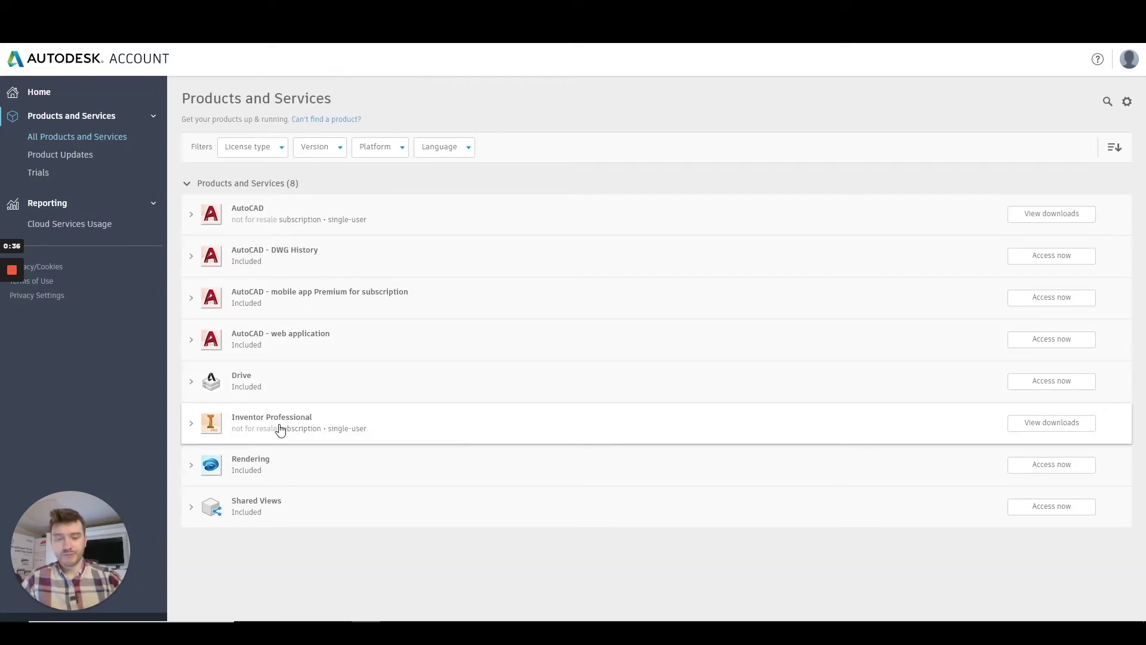
left_click(1052, 423)
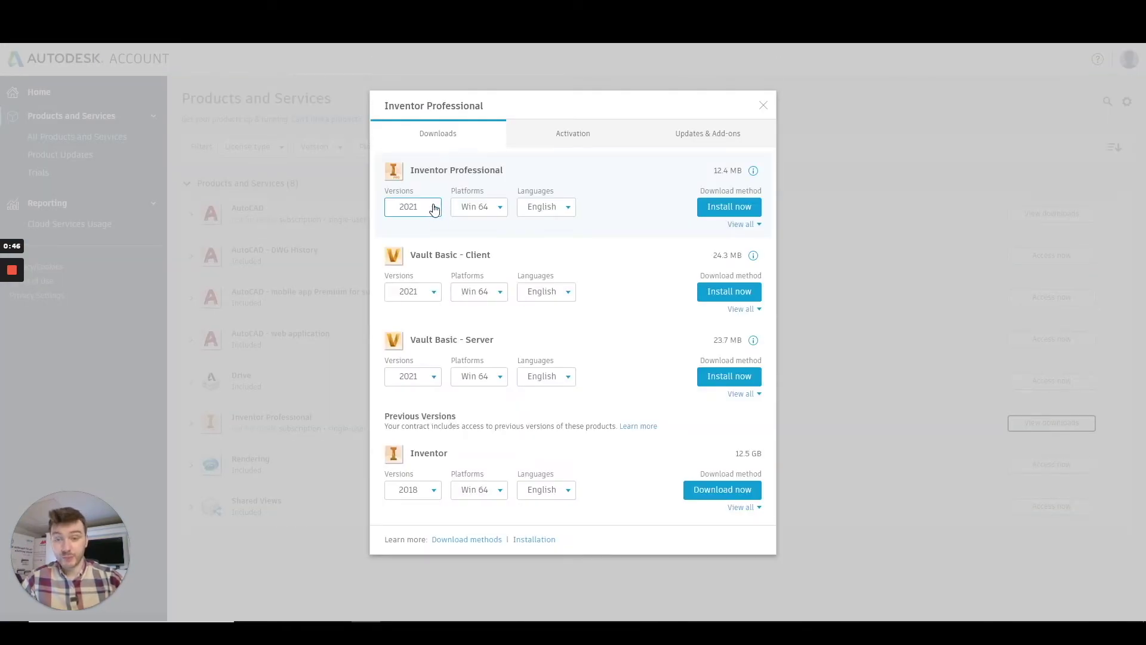
- Set the Inventor Professional download to version 2020 with the Install now method and start it
left_click(434, 207)
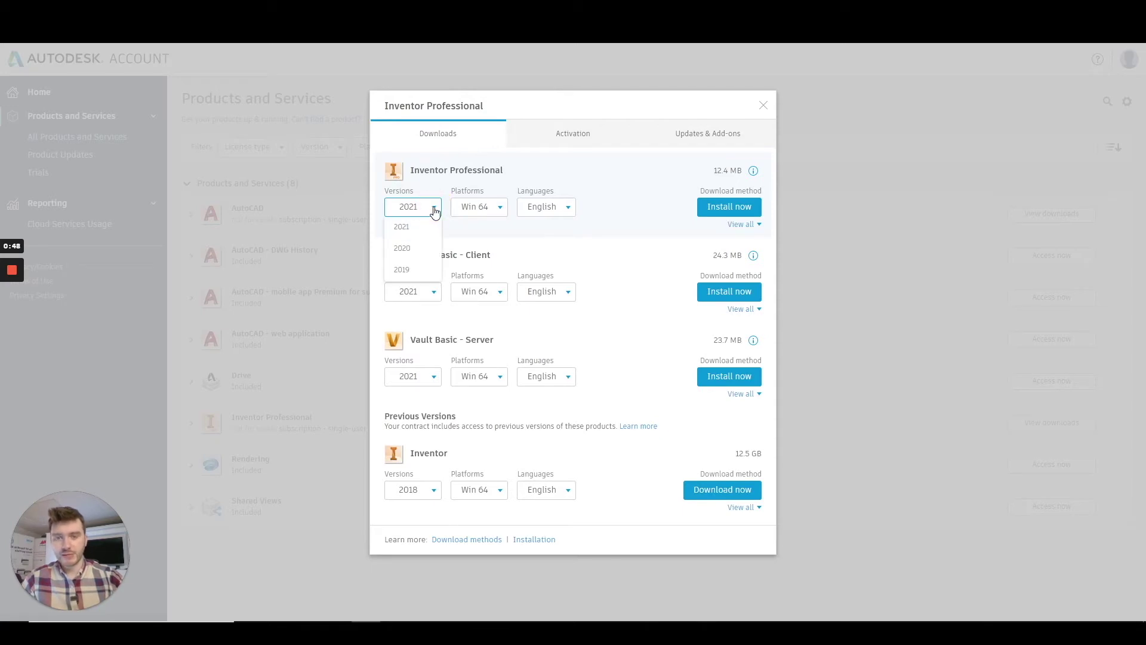
left_click(411, 248)
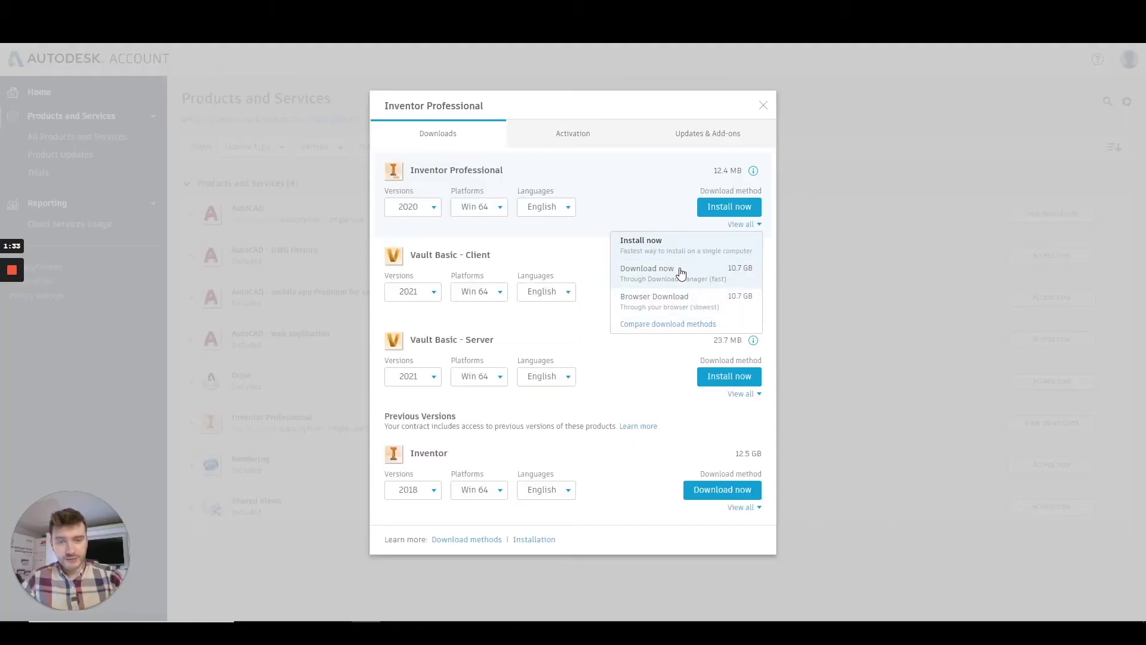
left_click(682, 254)
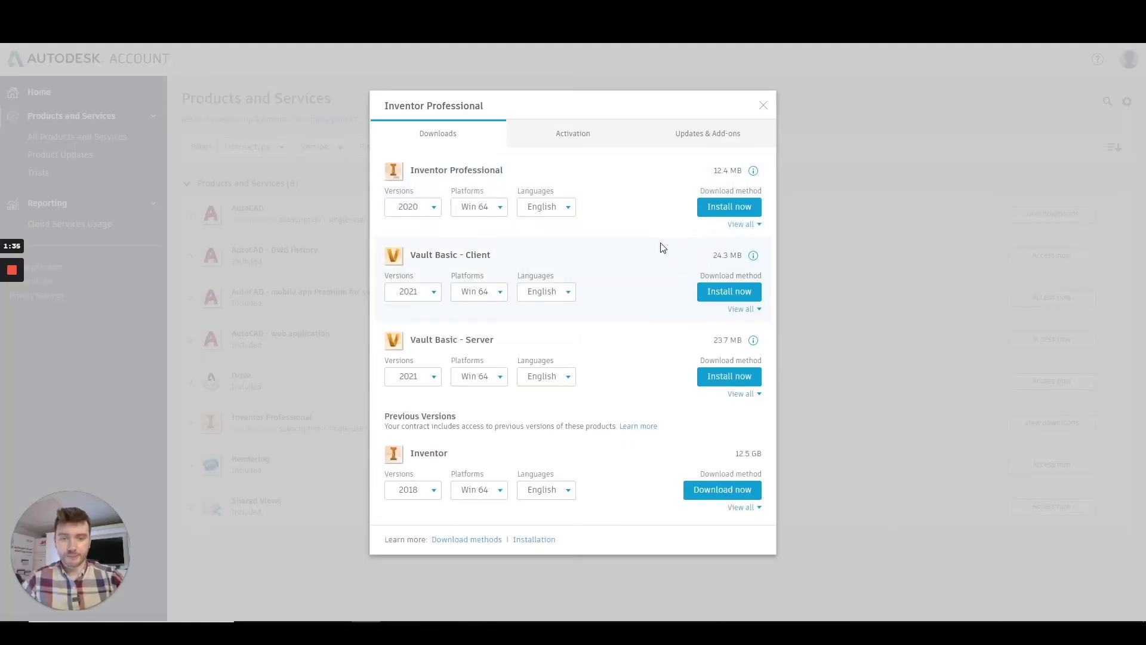
left_click(728, 208)
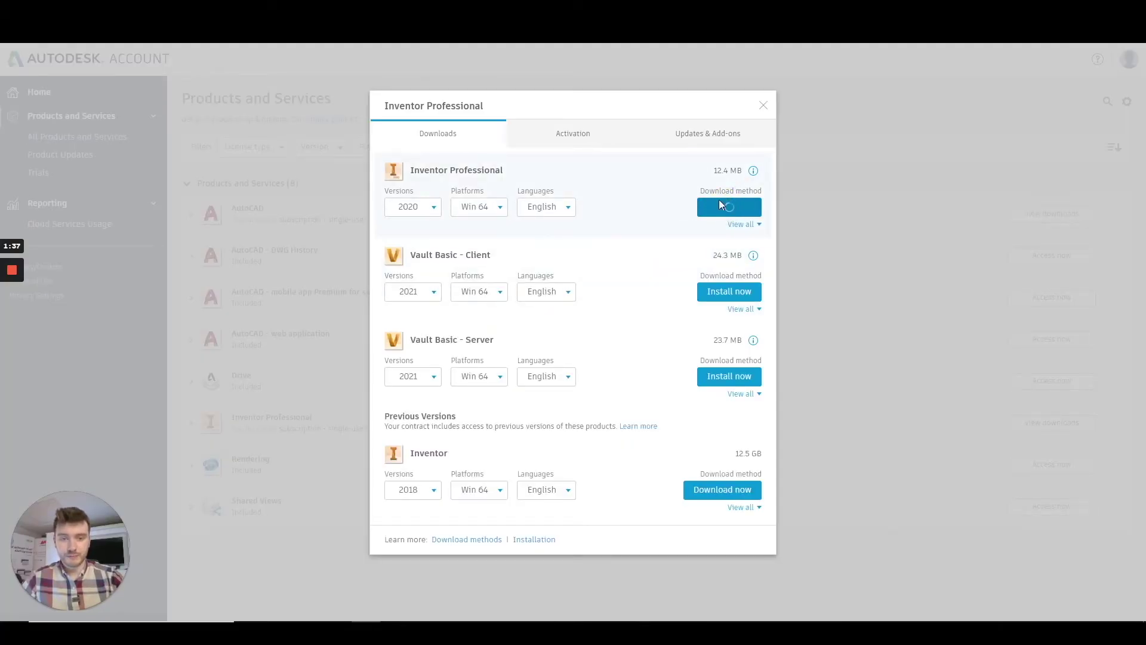
- Accept the licence agreement, download the installer, and run the downloaded Inventor exe
scroll(669, 235, "down", 3)
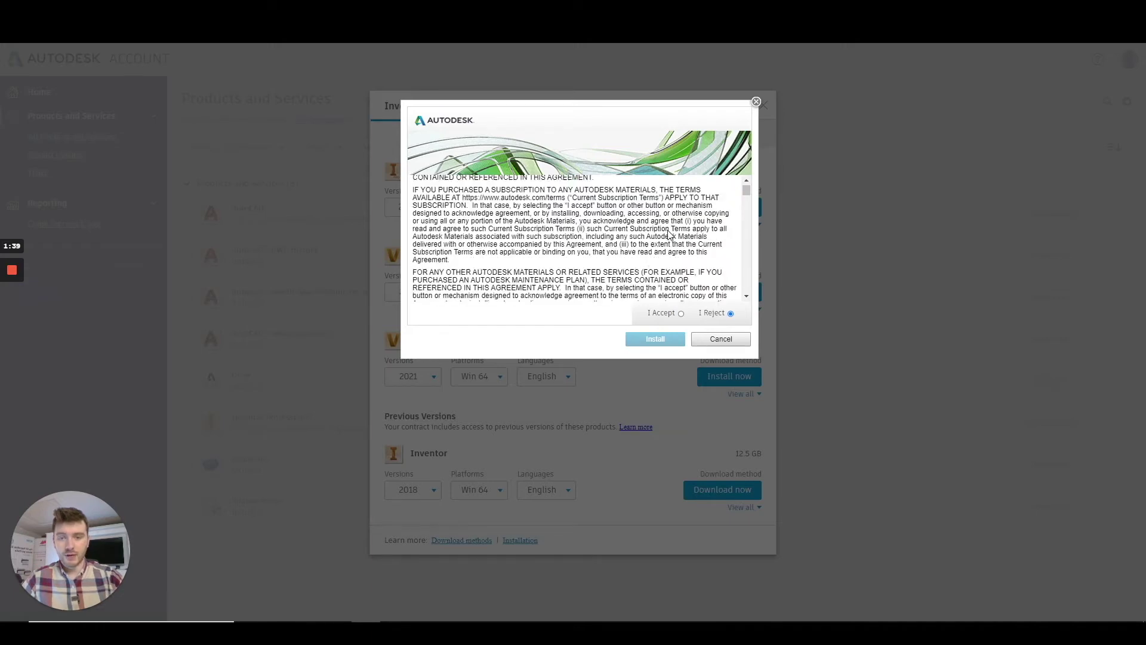
scroll(670, 234, "down", 15)
left_click(681, 313)
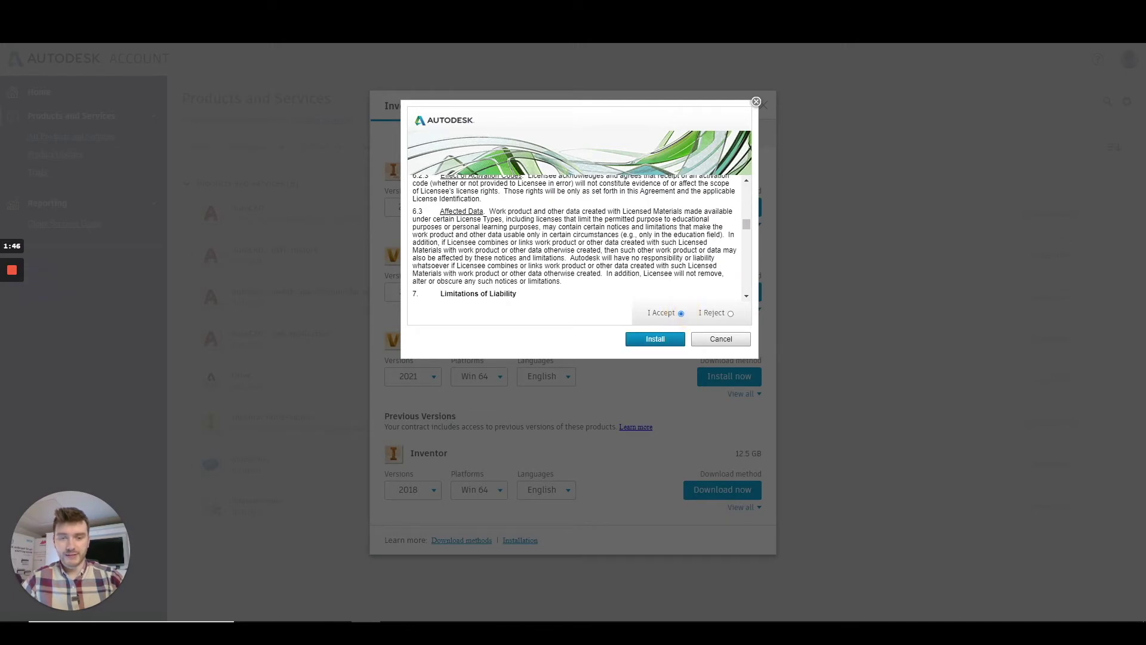
left_click(654, 339)
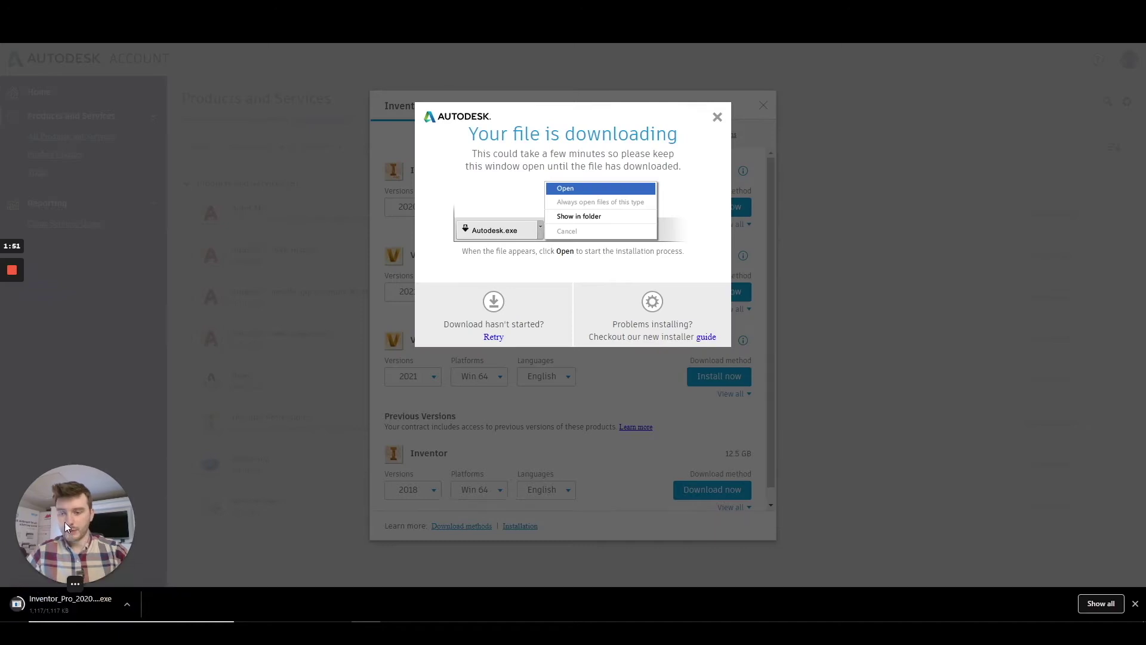
left_click_drag(64, 522, 68, 456)
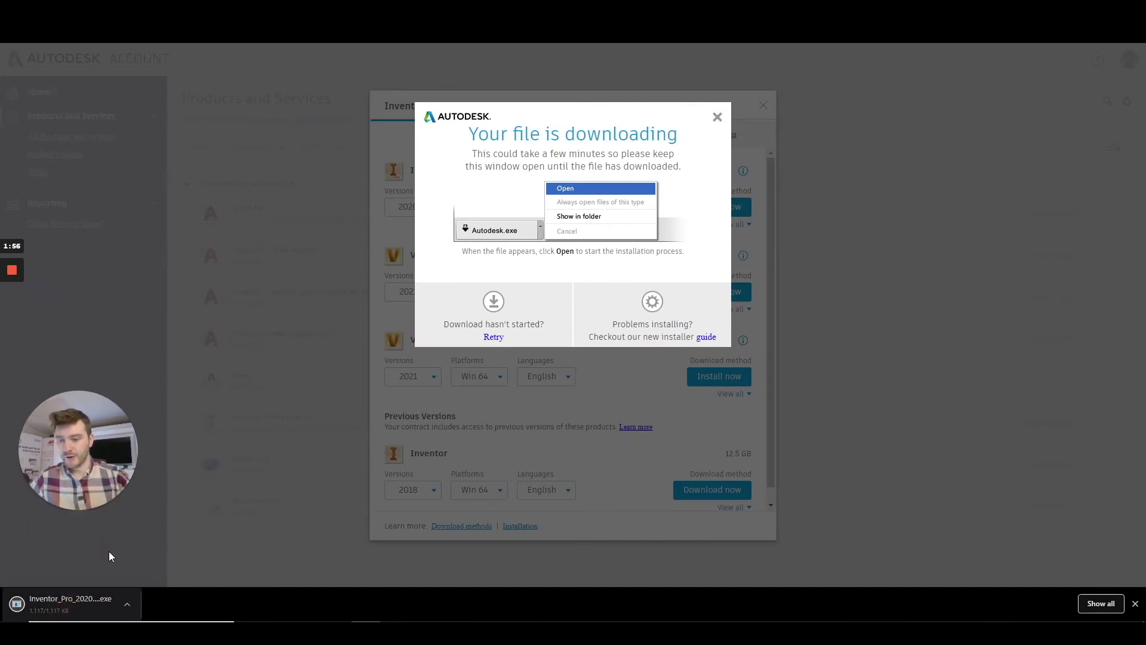
left_click(42, 603)
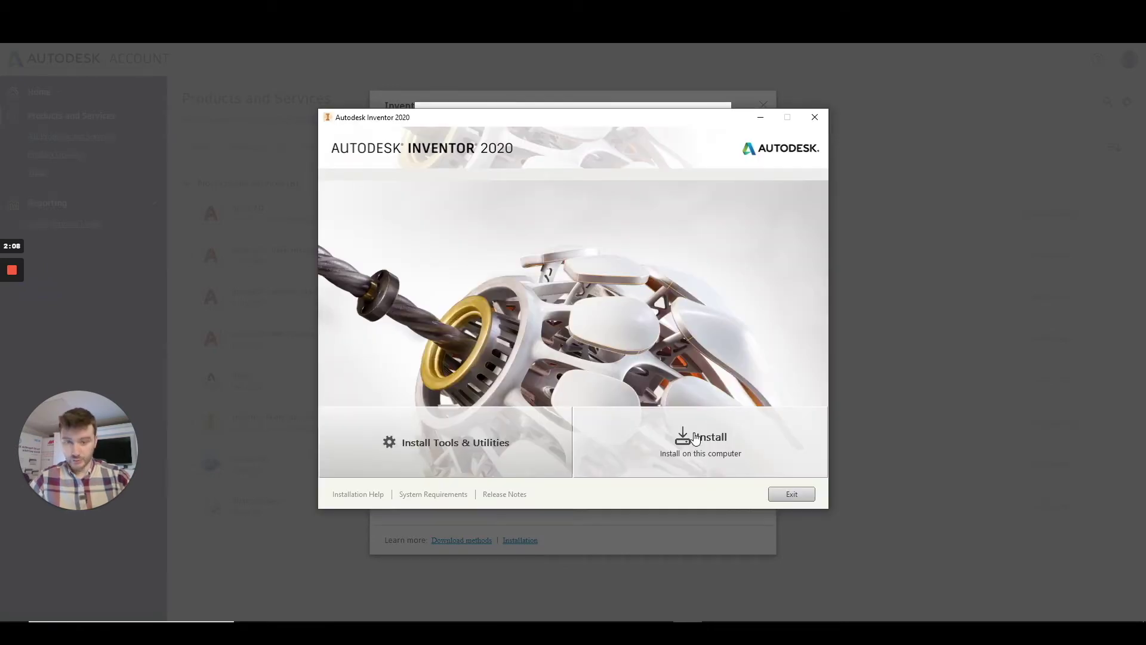
- Install Inventor 2020 to C:\Program Files\Autodesk\ with the default configuration
left_click(696, 439)
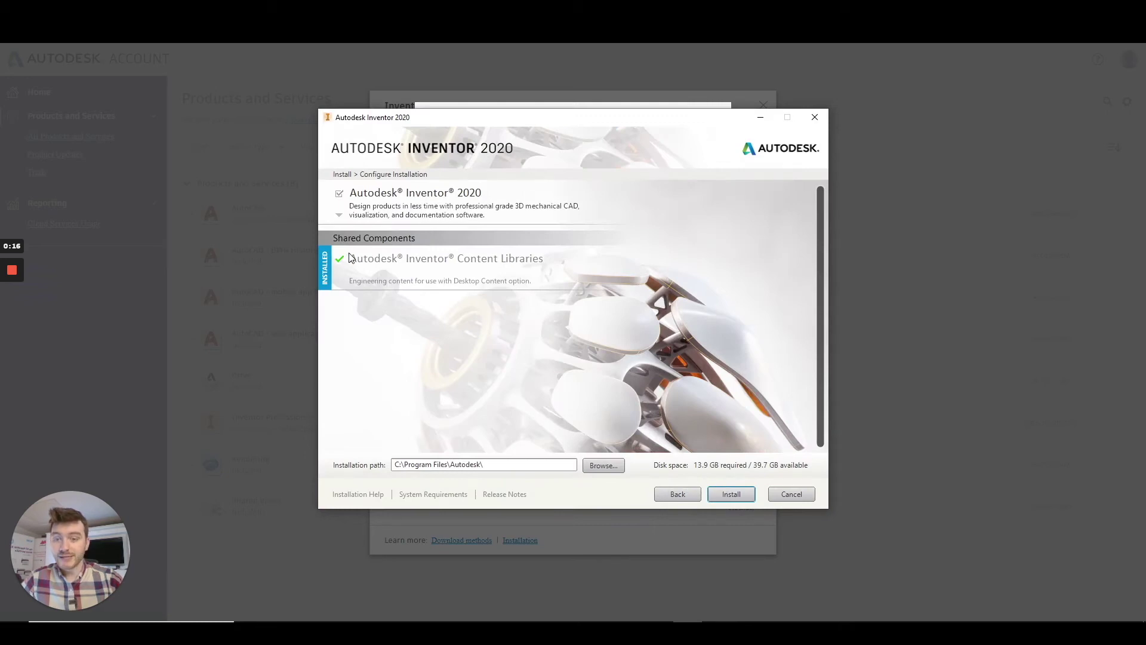
left_click(739, 496)
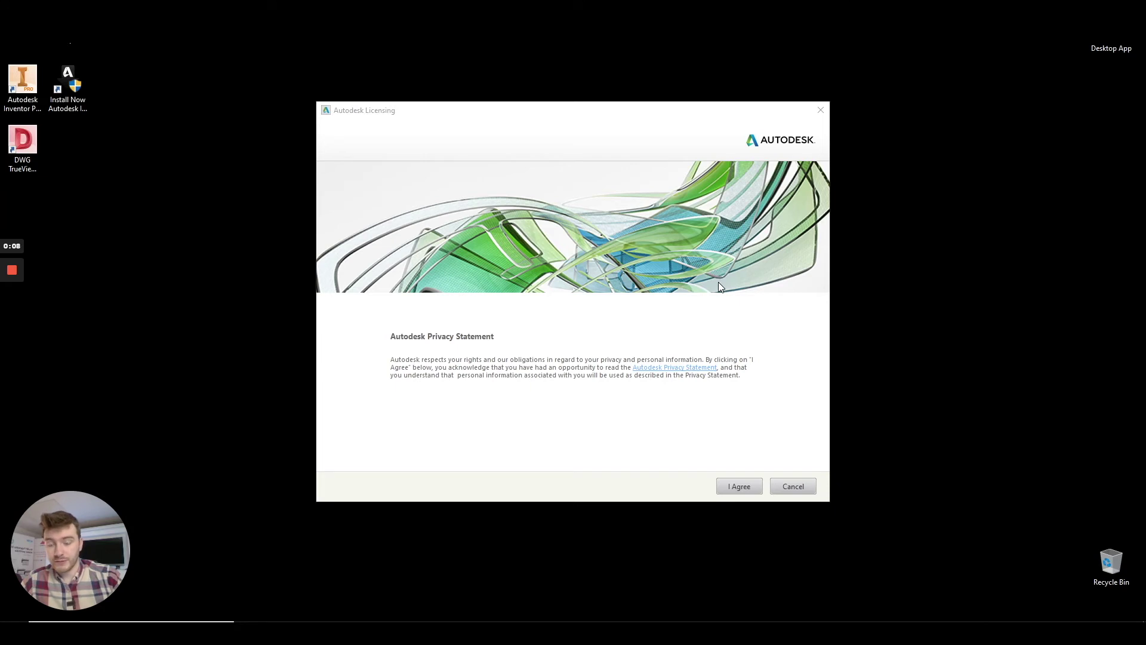
- Agree to the Autodesk privacy statement and start activating the Inventor Professional 2020 licence
left_click(739, 484)
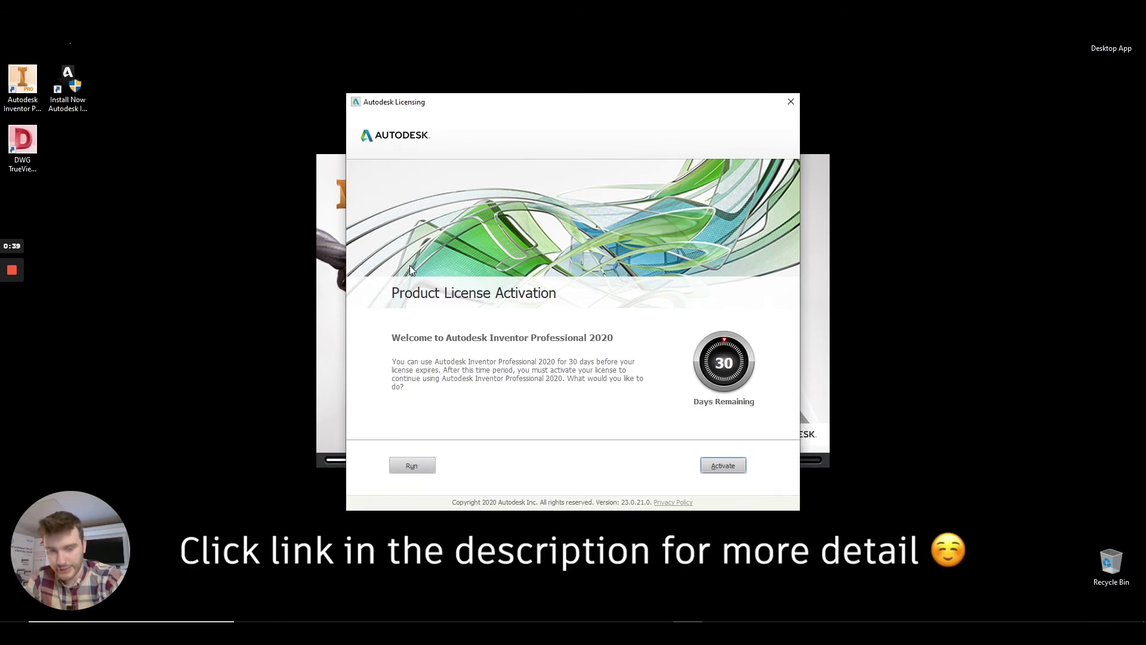
left_click(737, 465)
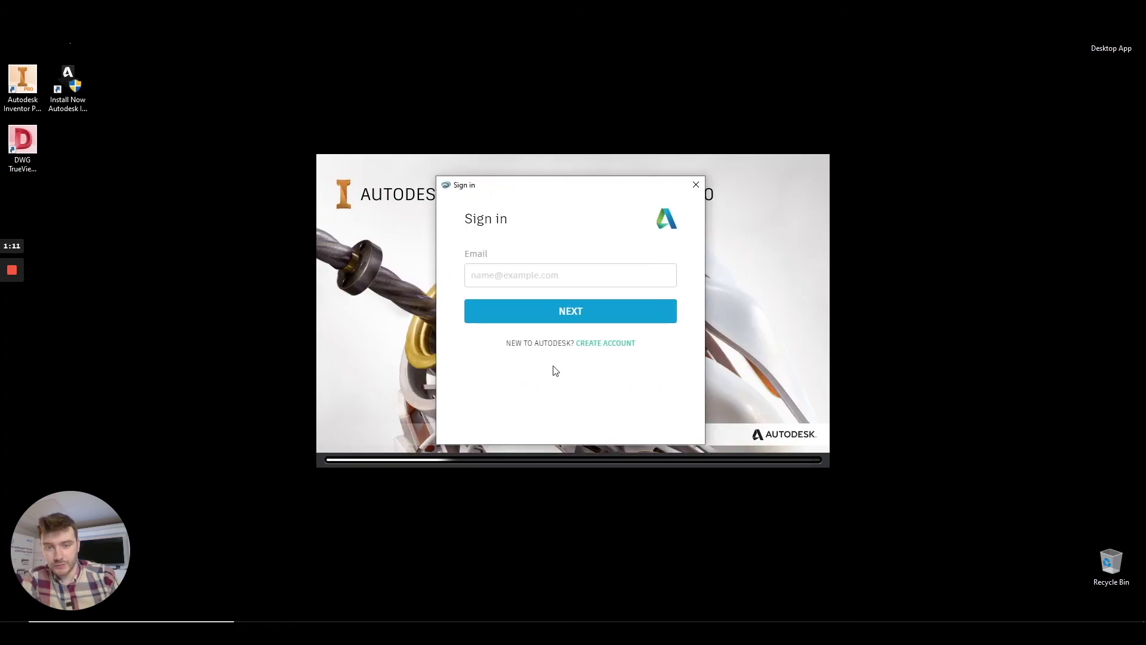
- Sign in with the account email and password, then enter the six-digit verification code
left_click(548, 276)
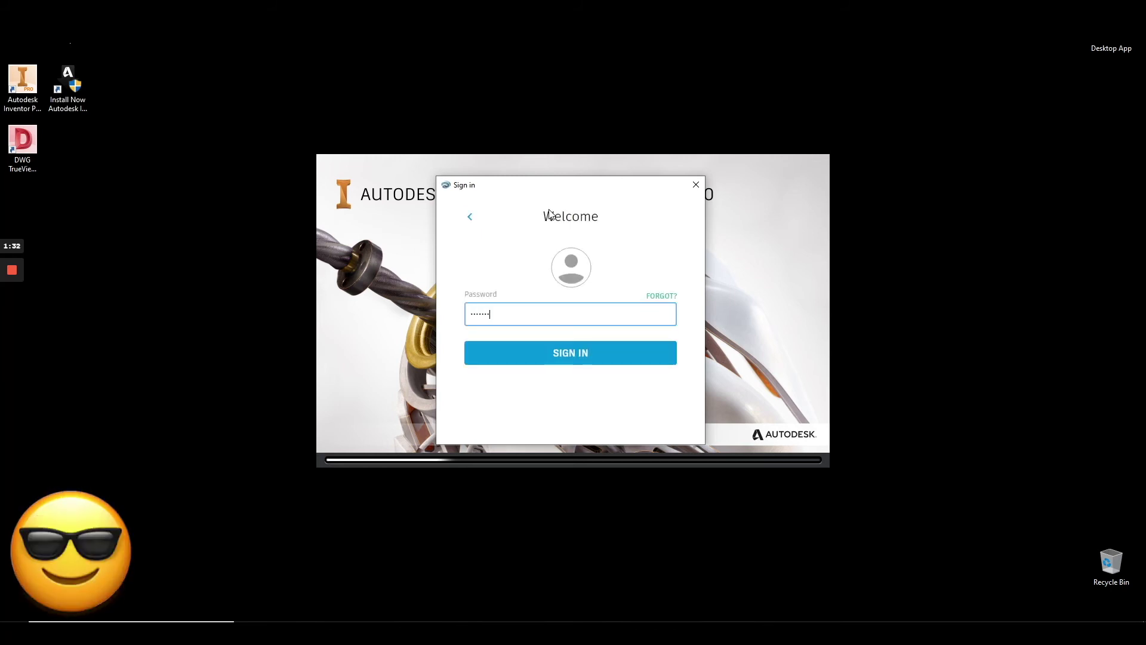
key("Return")
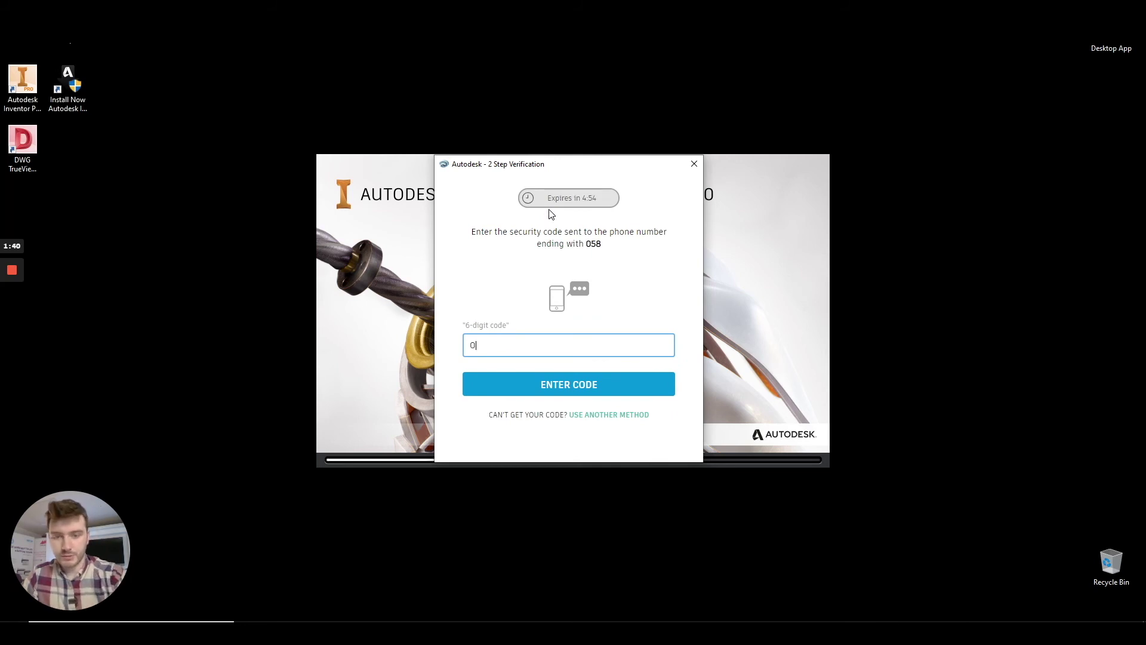
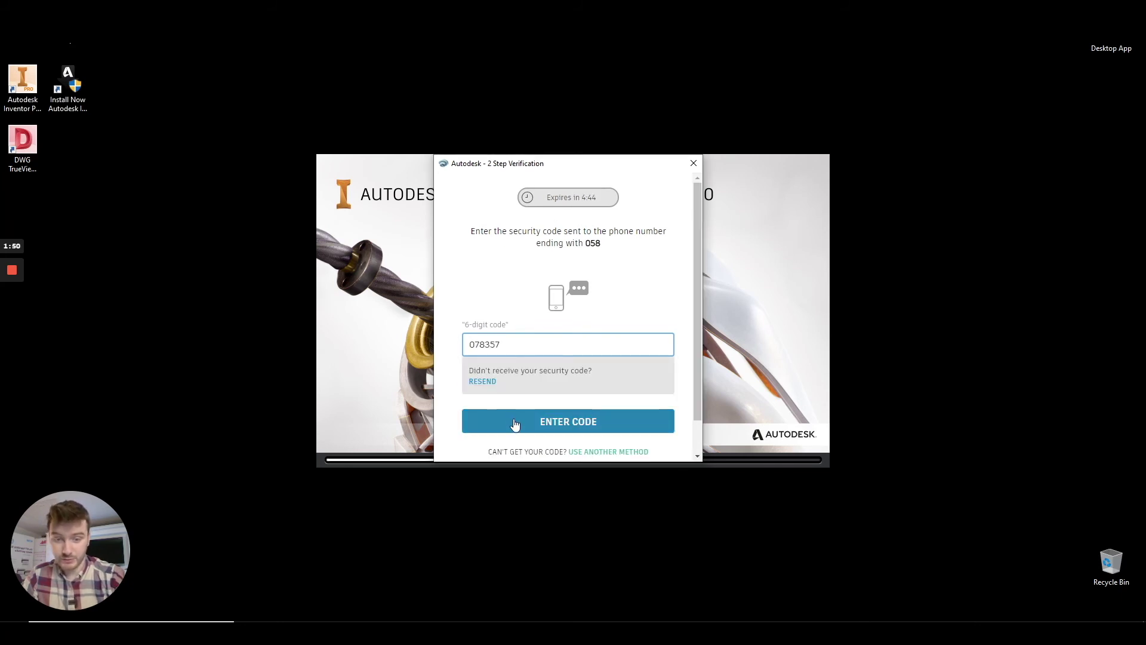
left_click(515, 423)
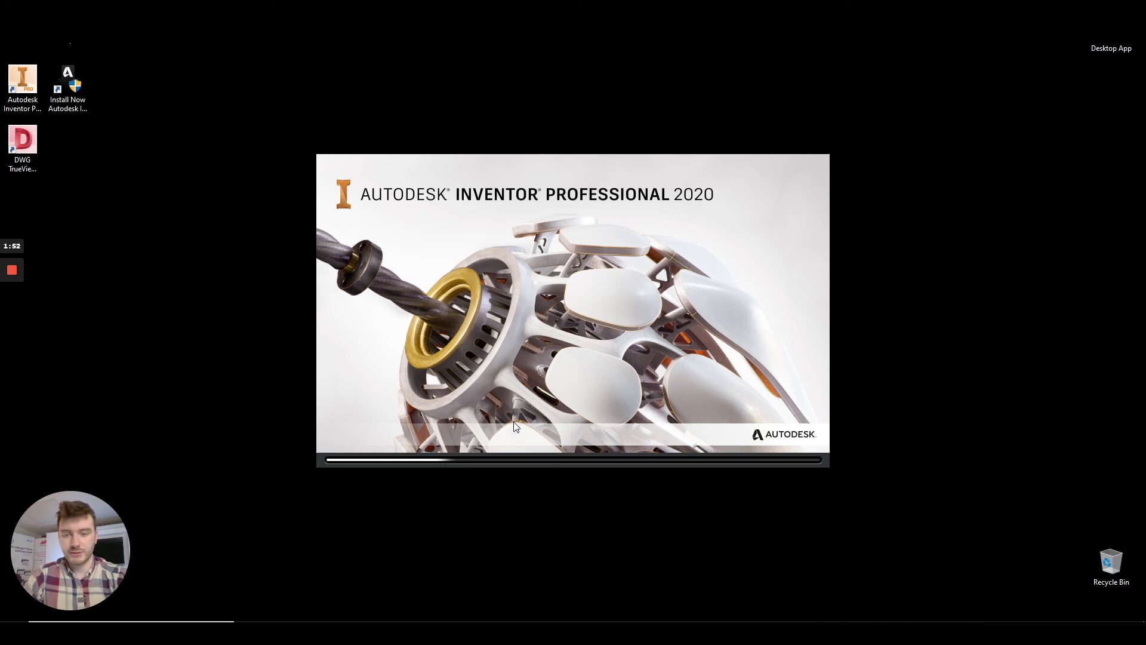